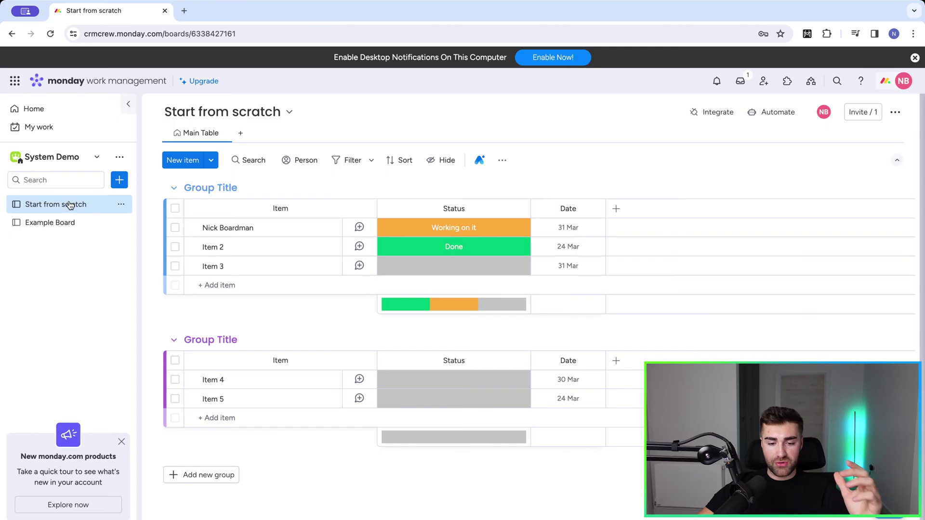
Step: Add a Connect boards column linked to Example Board, skipping the mirror column for now
left_click(616, 210)
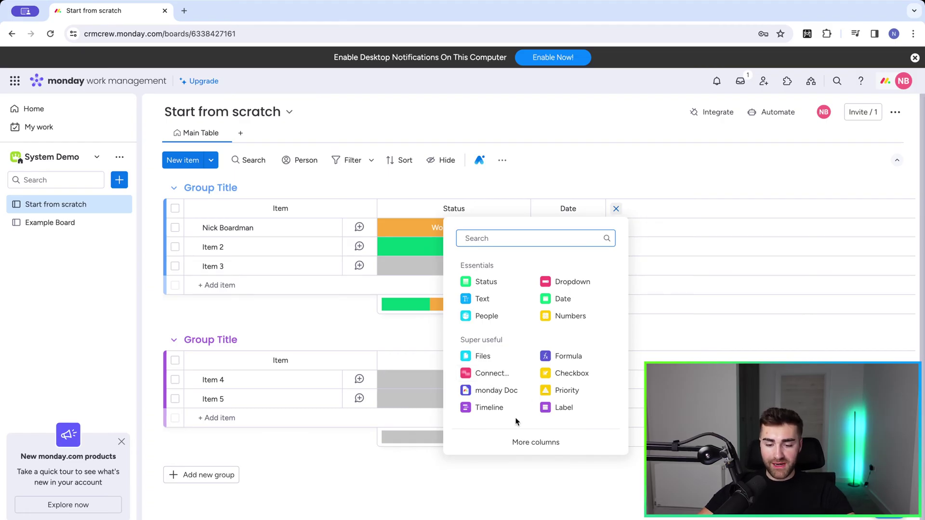
left_click(523, 442)
type("connect")
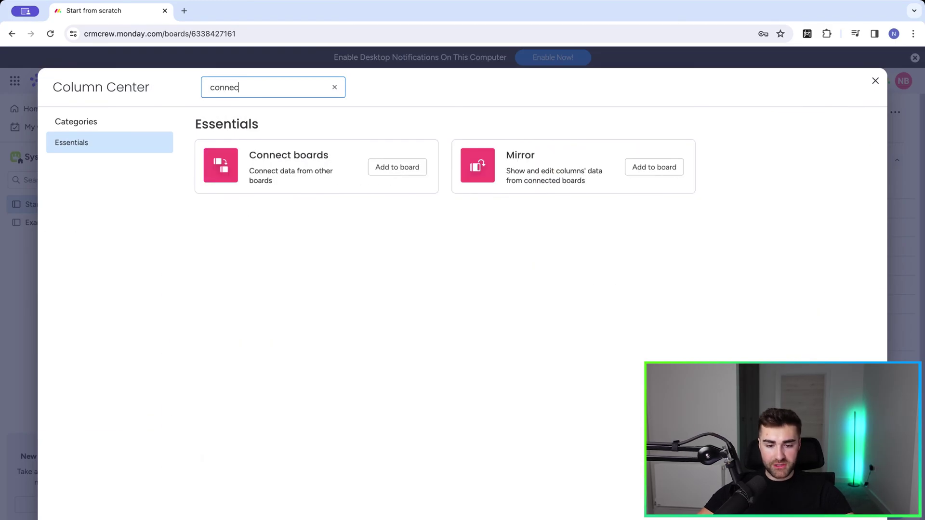
left_click(393, 169)
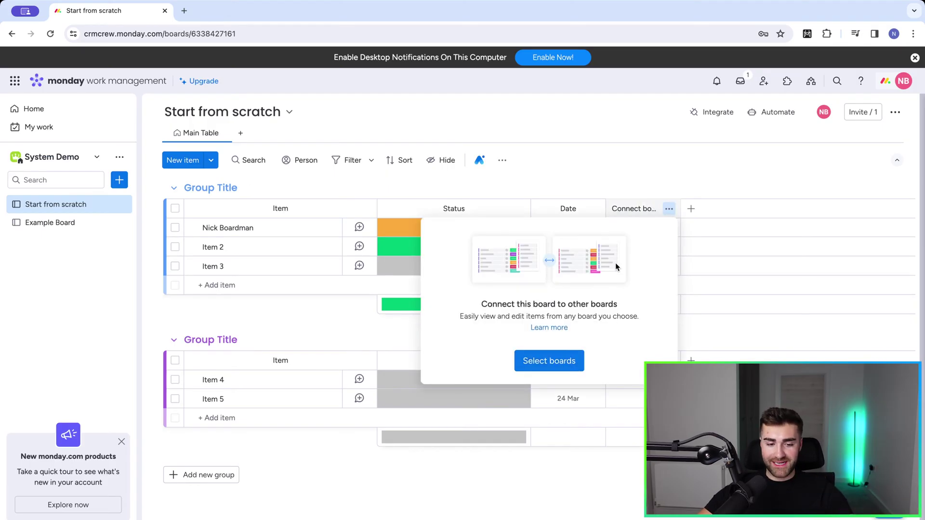
left_click(546, 365)
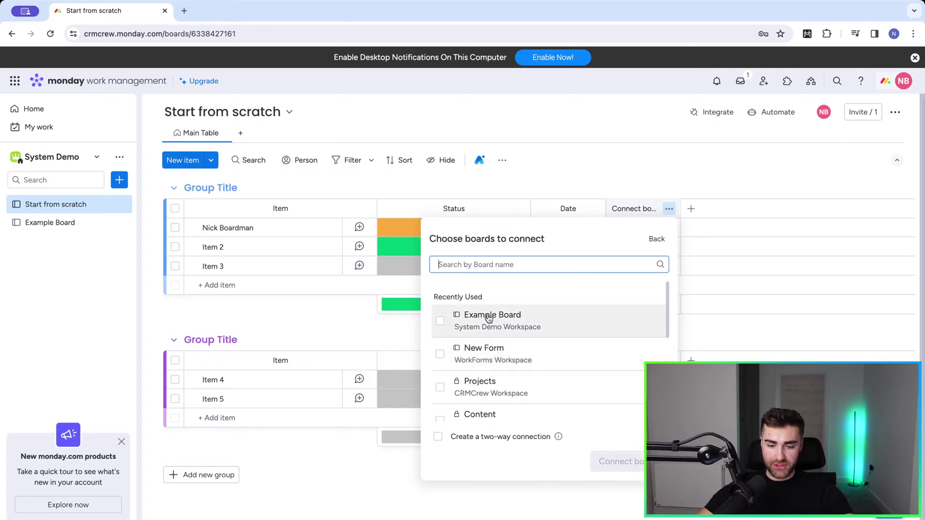
left_click(474, 324)
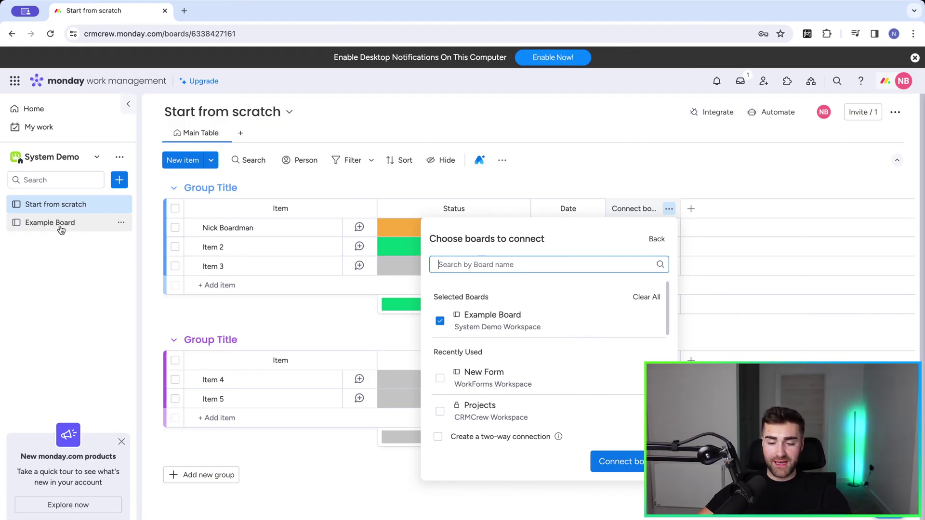
left_click(618, 468)
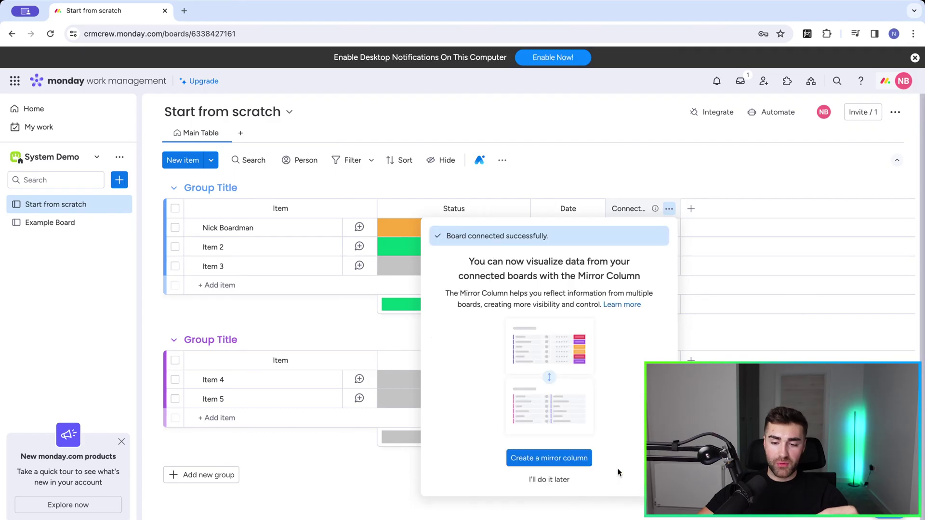
left_click(537, 480)
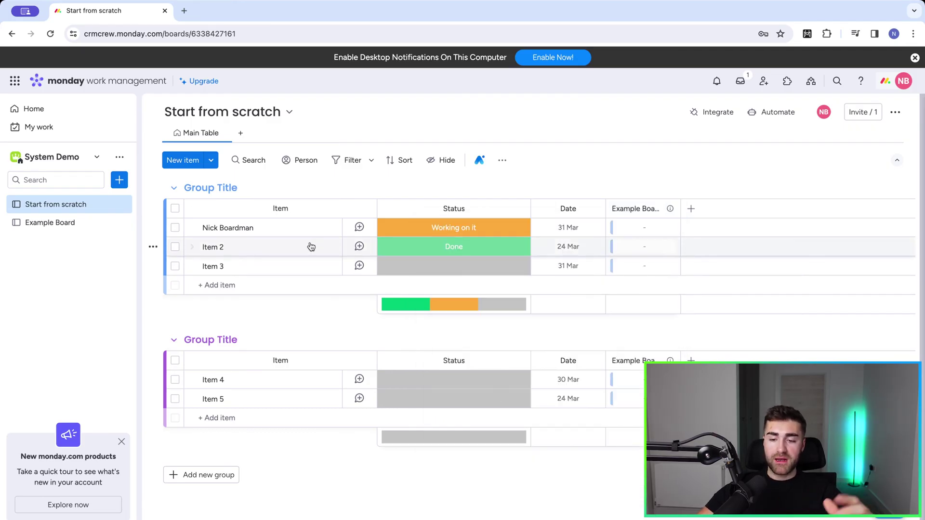
Step: Link the first item to EXAMPLE FOR YOUTUBE, then view Example Board to check for a link back
left_click(636, 228)
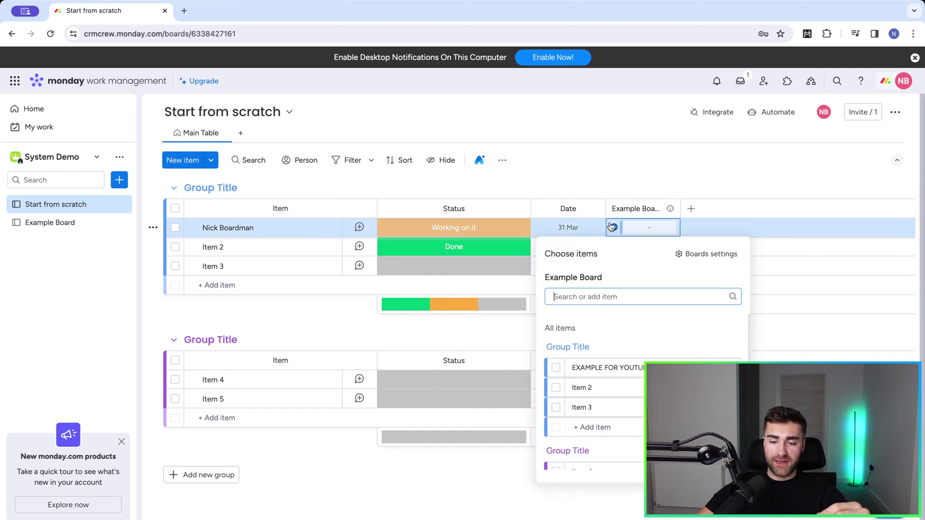
left_click(555, 367)
left_click(581, 158)
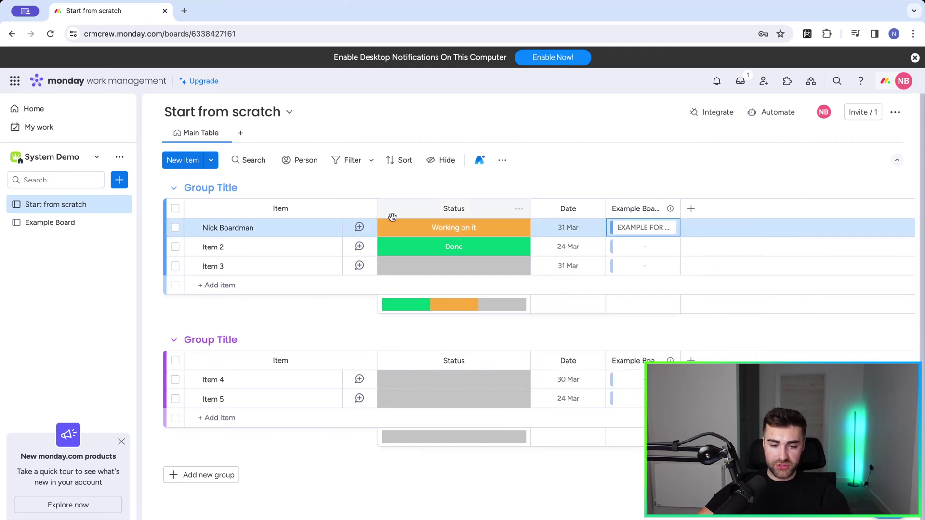
left_click(47, 224)
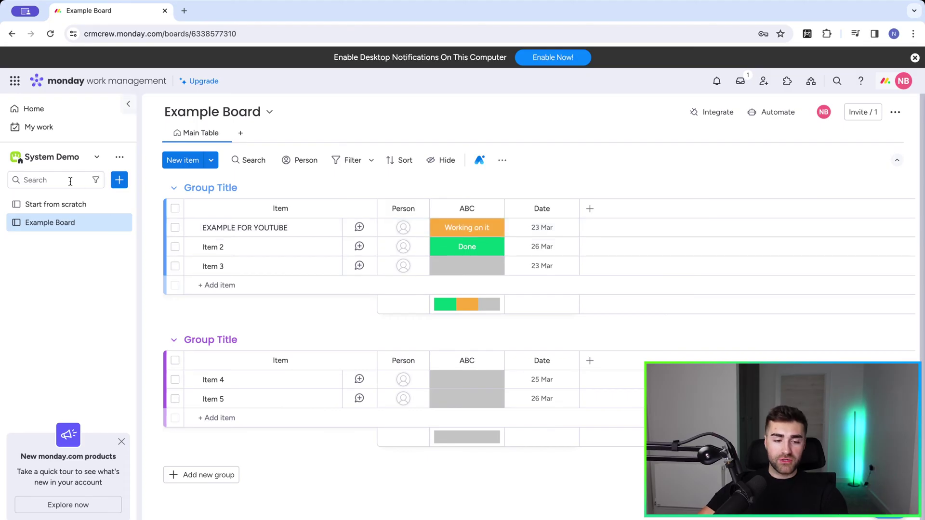
Step: Back on Start from scratch, delete the one-way Example Board connection column
left_click(58, 205)
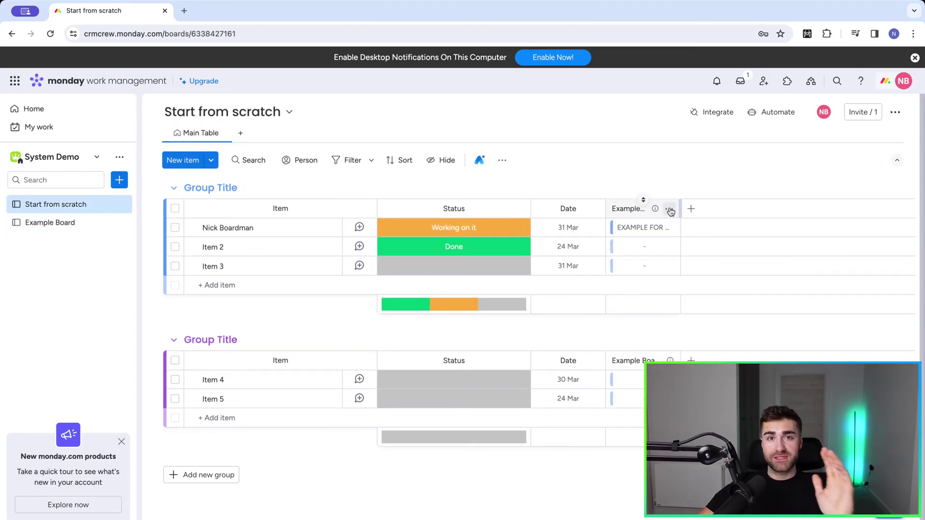
left_click(670, 211)
mouse_move(636, 237)
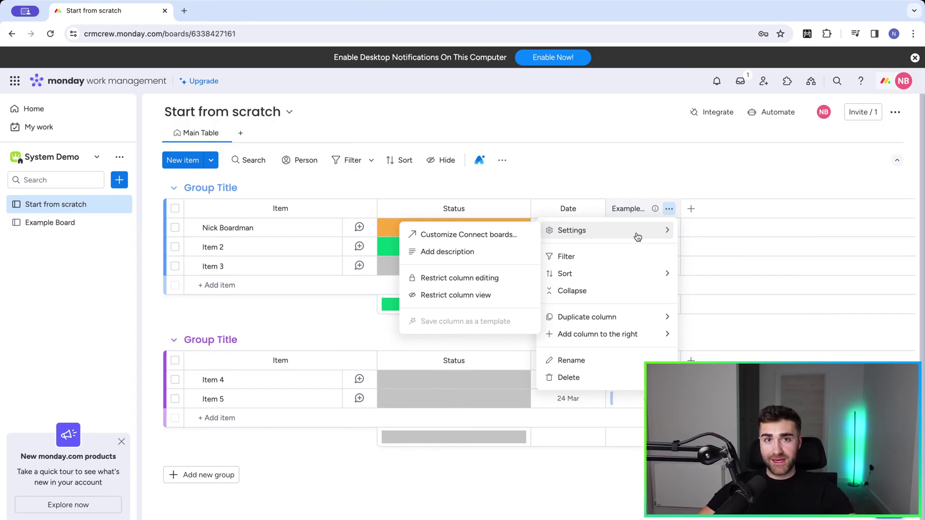
left_click(609, 160)
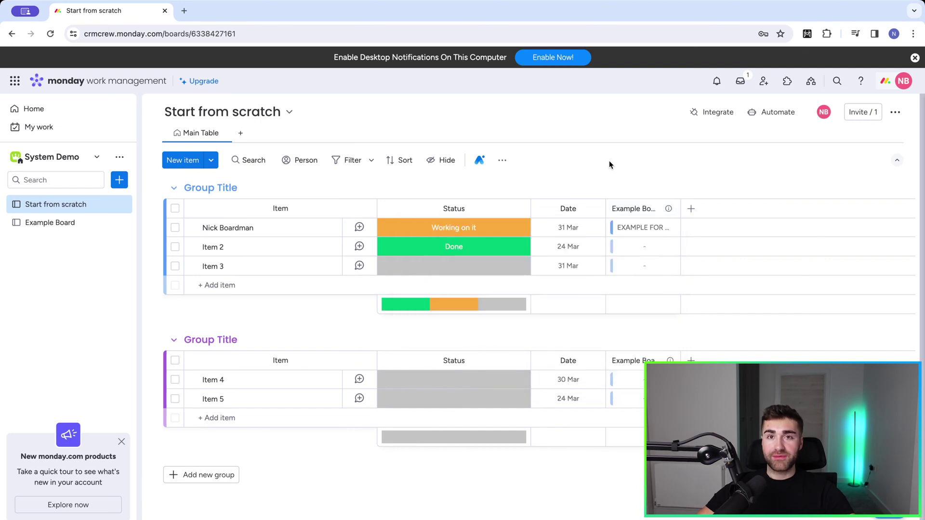
left_click(670, 210)
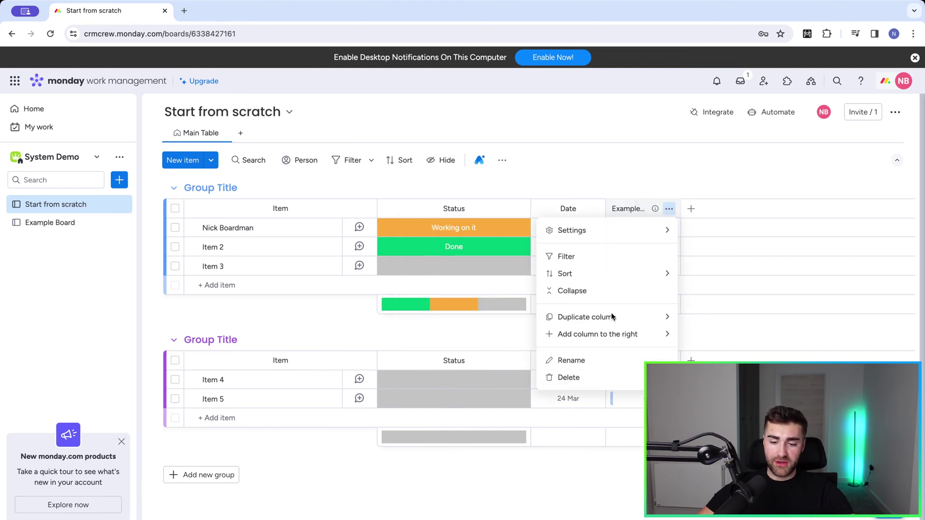
left_click(588, 375)
left_click(582, 143)
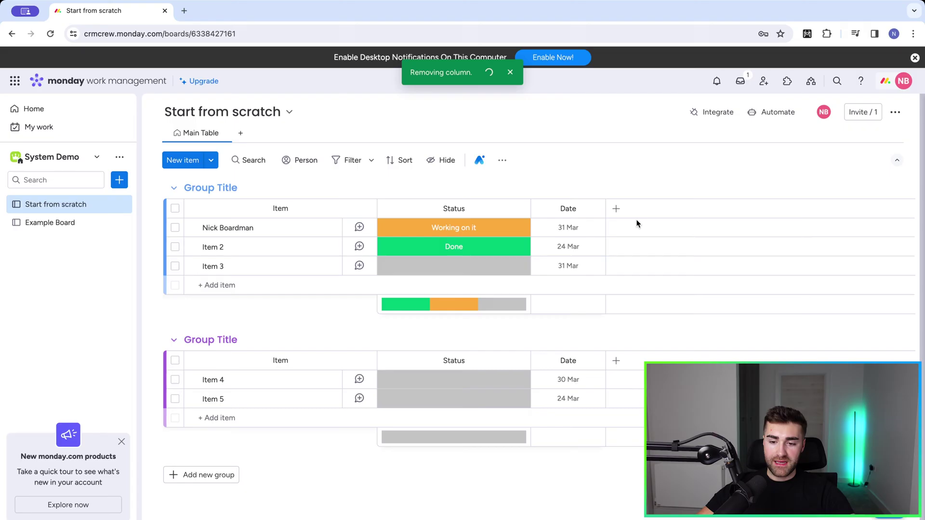
Step: Add a Connect boards column to Example Board with a two-way connection, skipping the mirror column
left_click(615, 209)
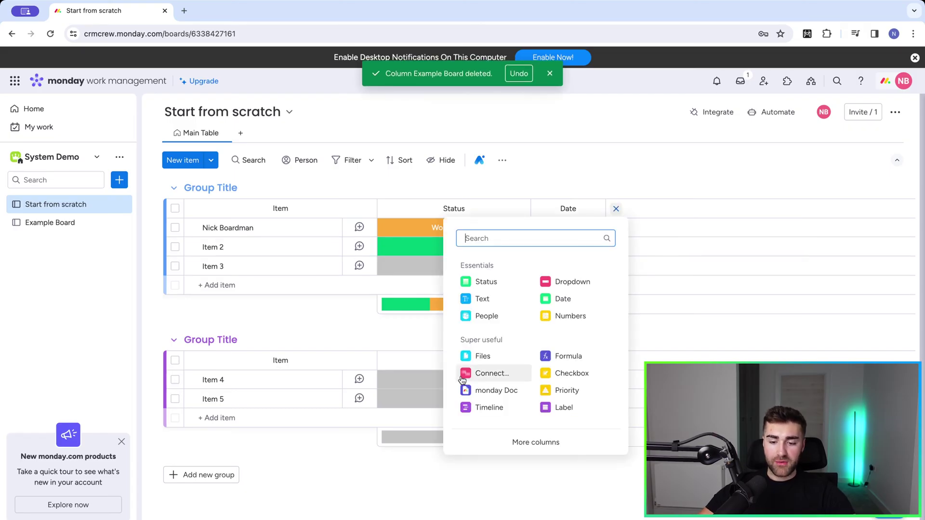
left_click(479, 378)
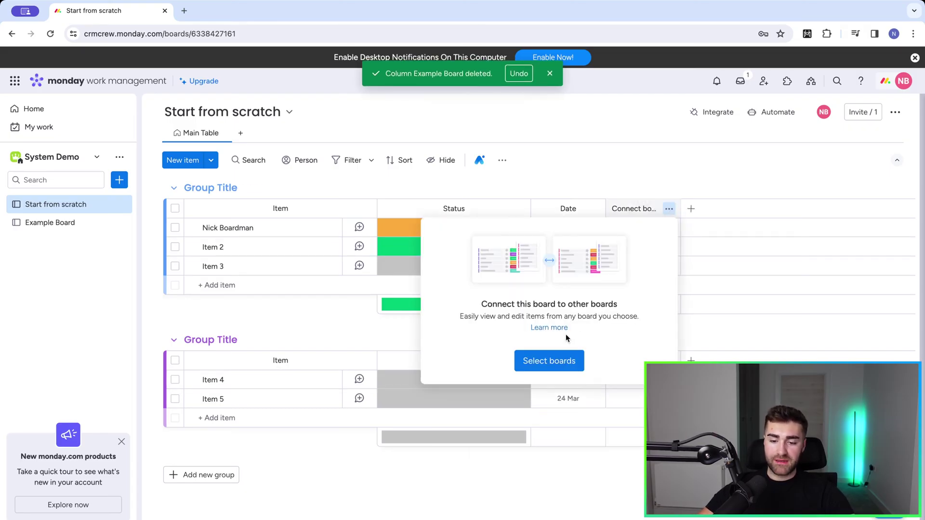
left_click(550, 362)
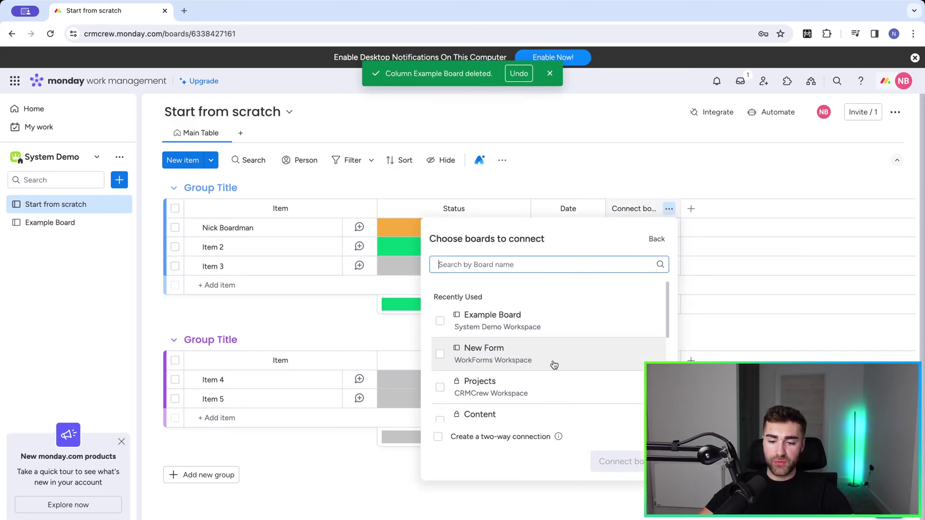
left_click(472, 324)
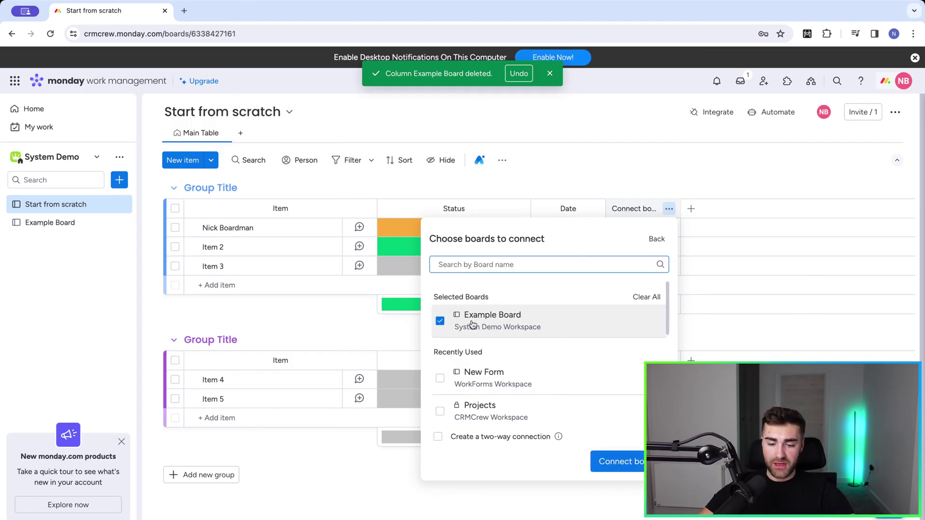
left_click(438, 439)
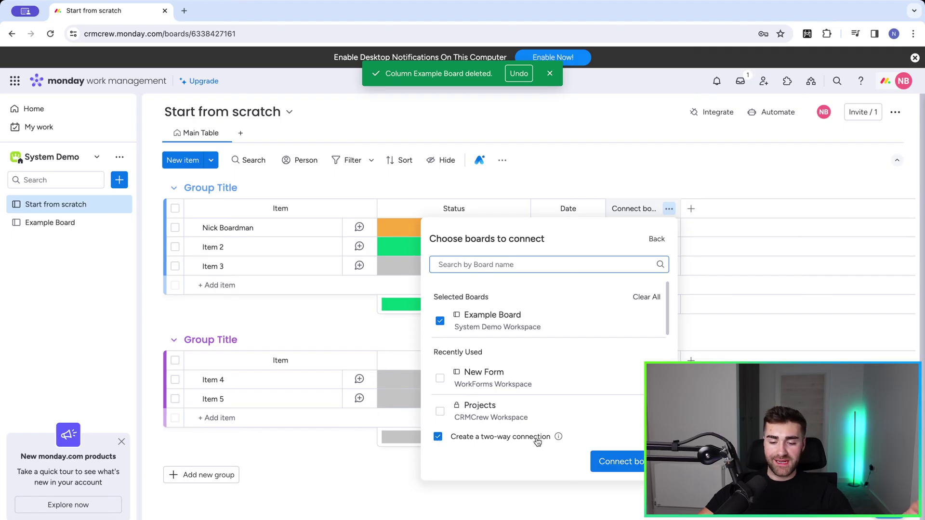
left_click(634, 465)
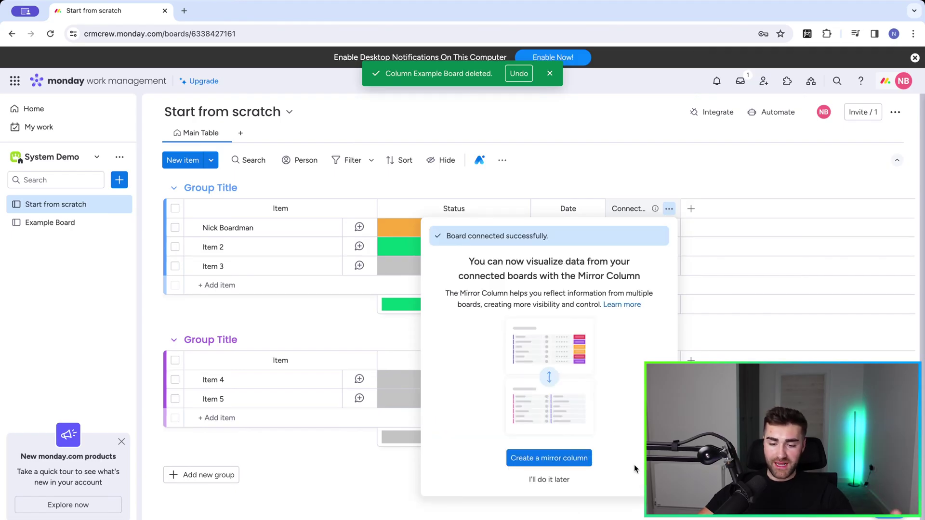
left_click(536, 482)
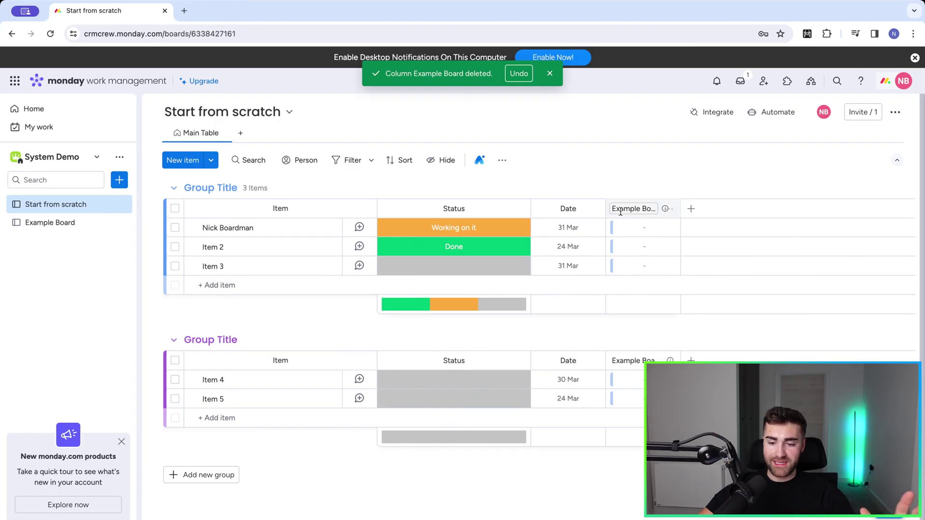
left_click(614, 227)
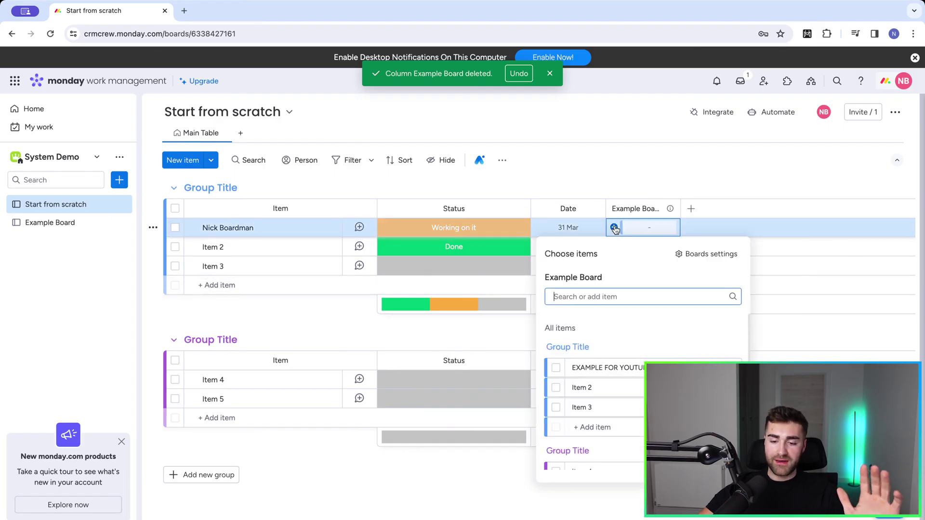
Step: Link EXAMPLE FOR YOUTUBE to the first item, then view the reverse-linked item's card on Example Board
left_click(557, 369)
left_click(625, 170)
left_click(73, 226)
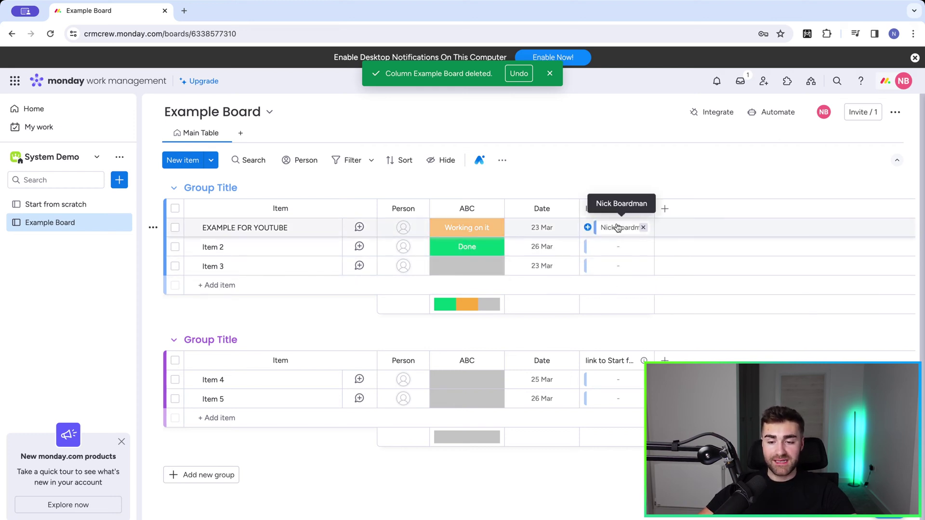
left_click(615, 228)
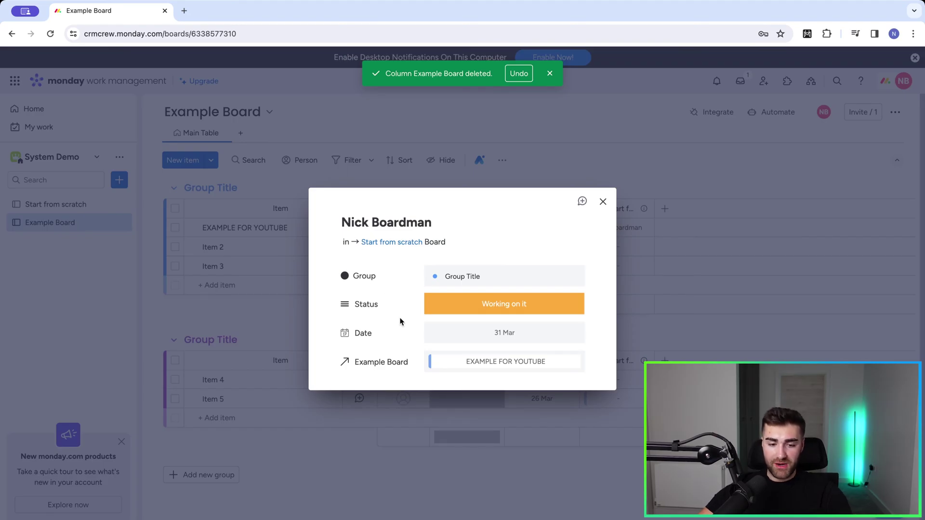
Step: Rename Example Board's board-link column to 'Start from scratch'
left_click(603, 203)
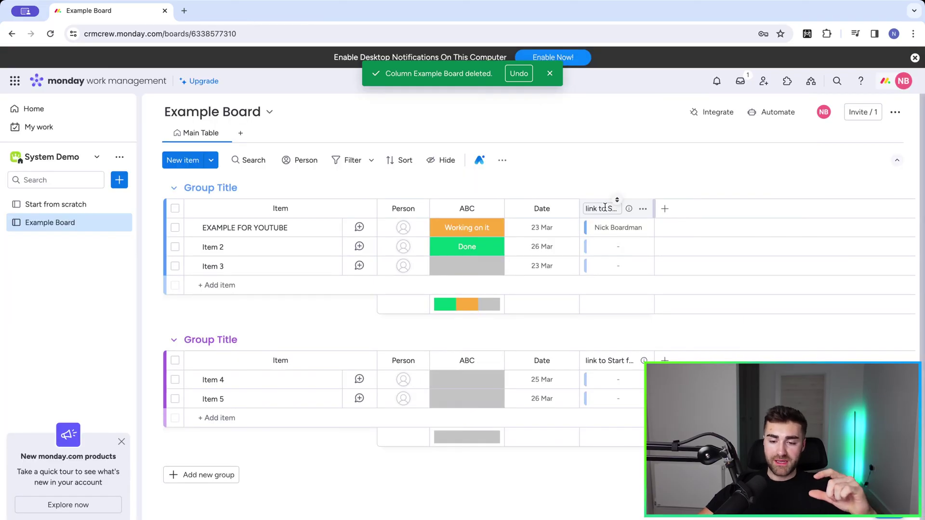
left_click(607, 208)
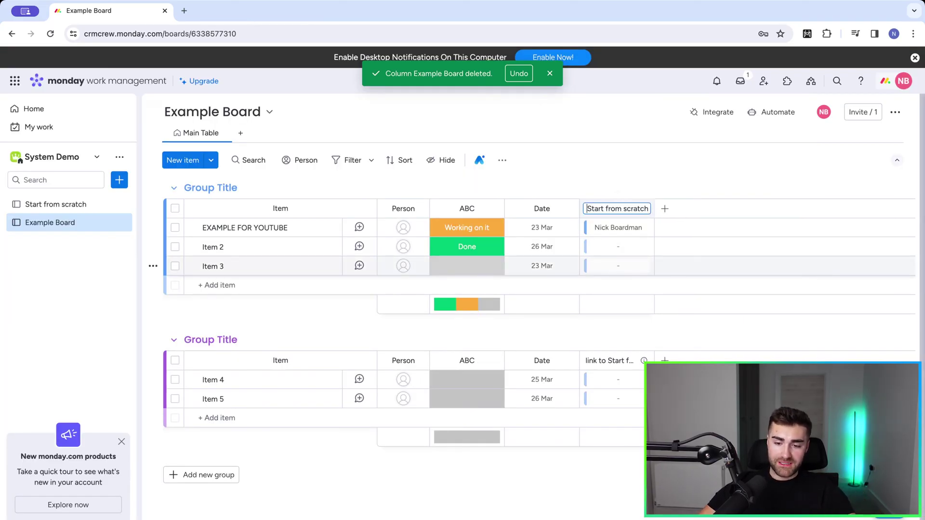
left_click(676, 124)
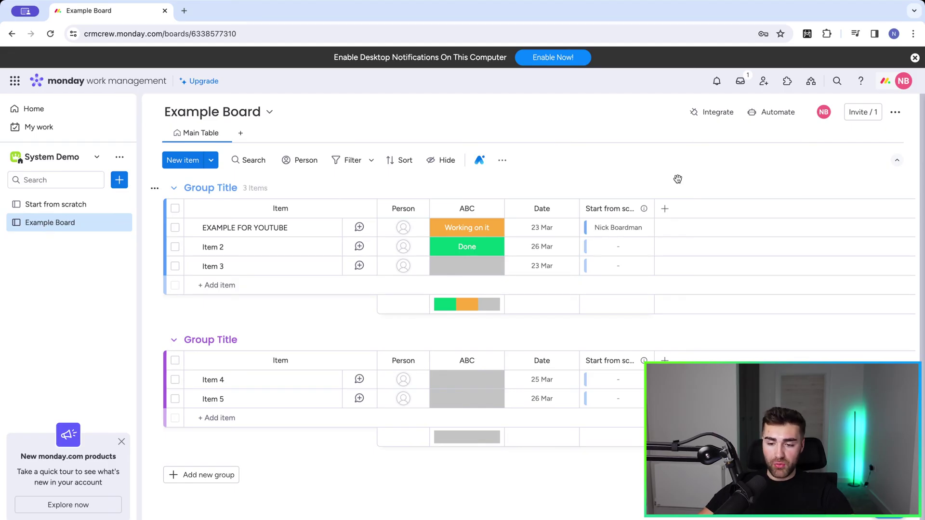
Step: Add a Mirror column on Example Board showing Status from the Start from scratch connection
left_click(665, 208)
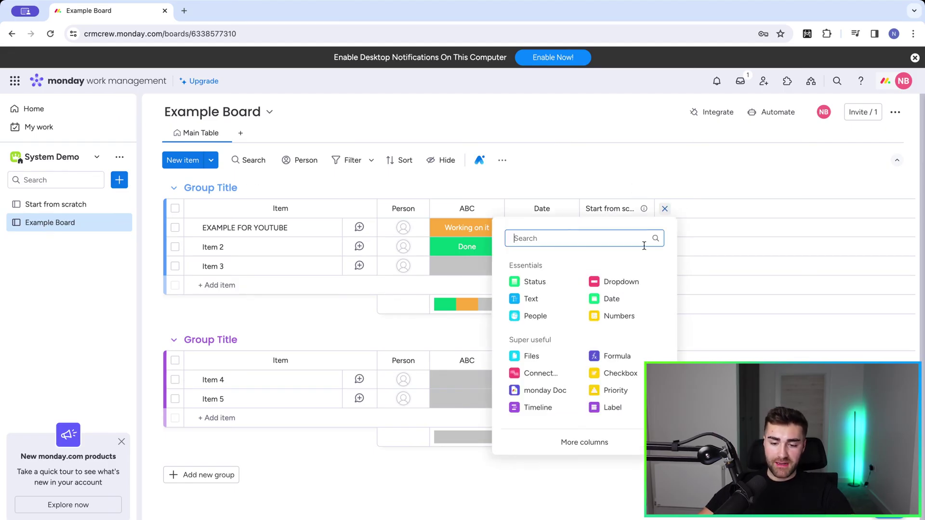
type("mirro")
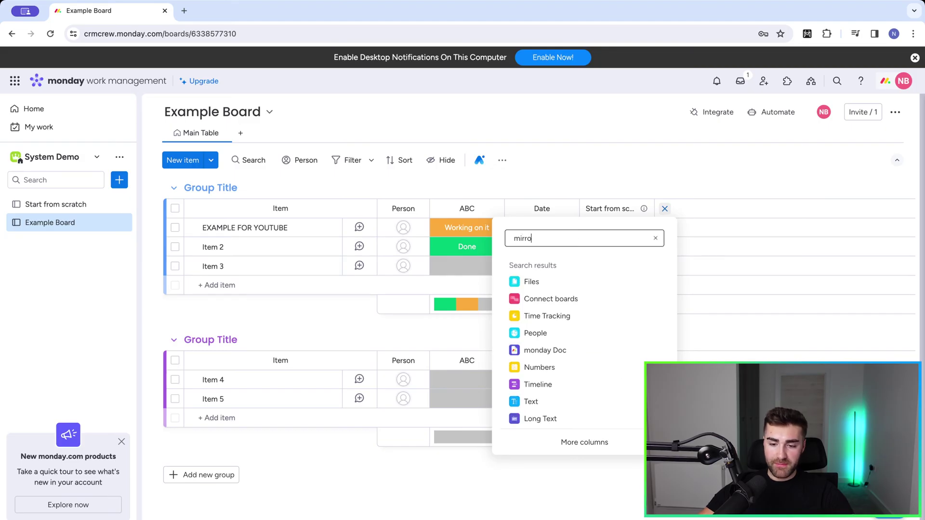
type("r")
left_click(557, 439)
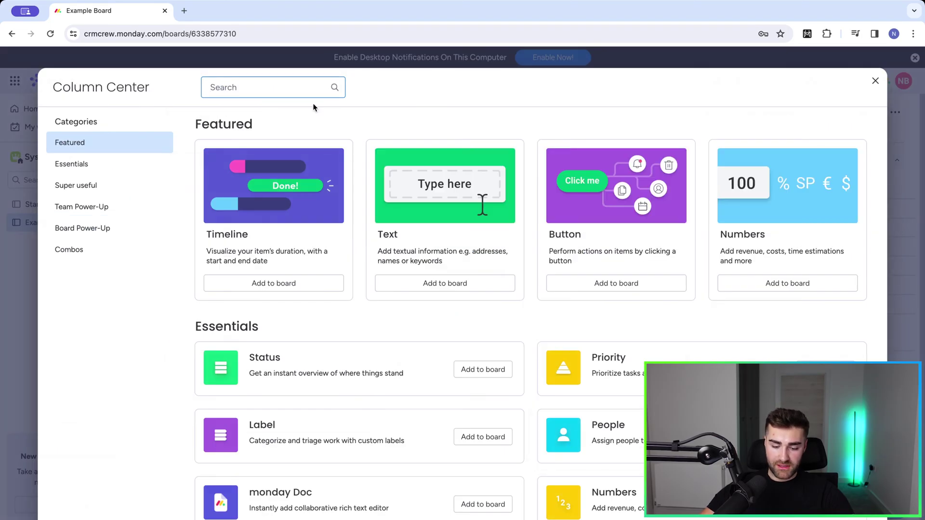
type("mirror")
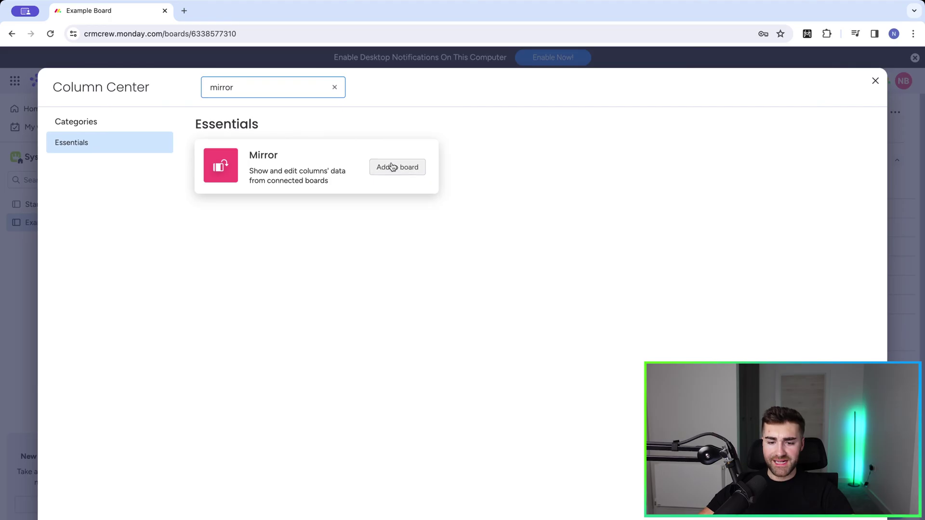
left_click(393, 167)
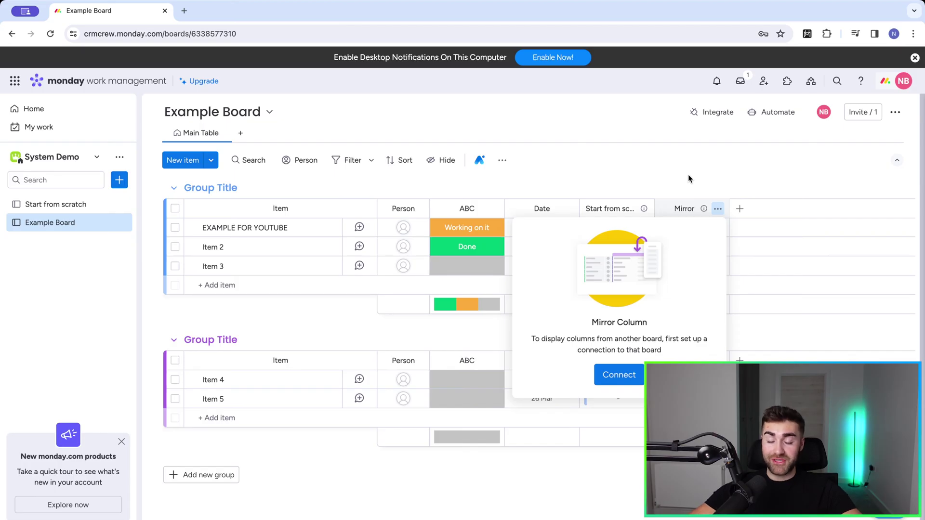
left_click(608, 374)
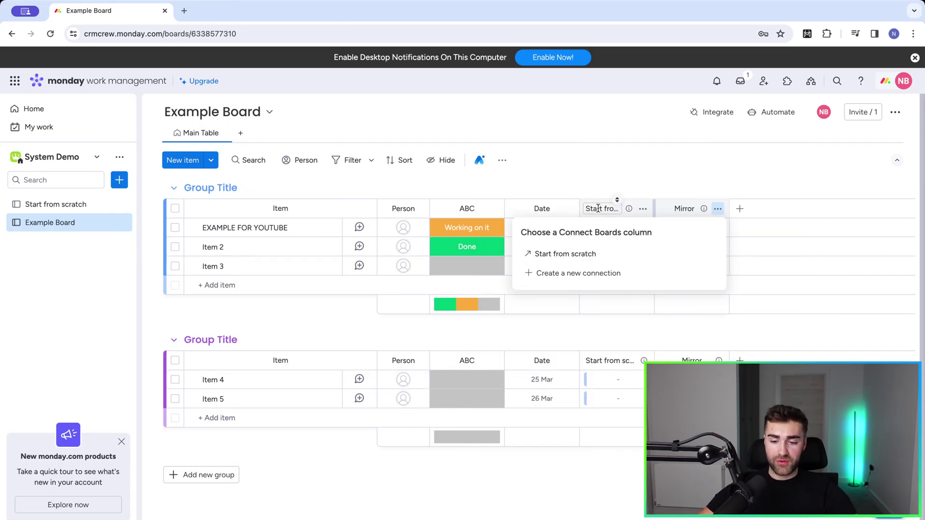
left_click(569, 254)
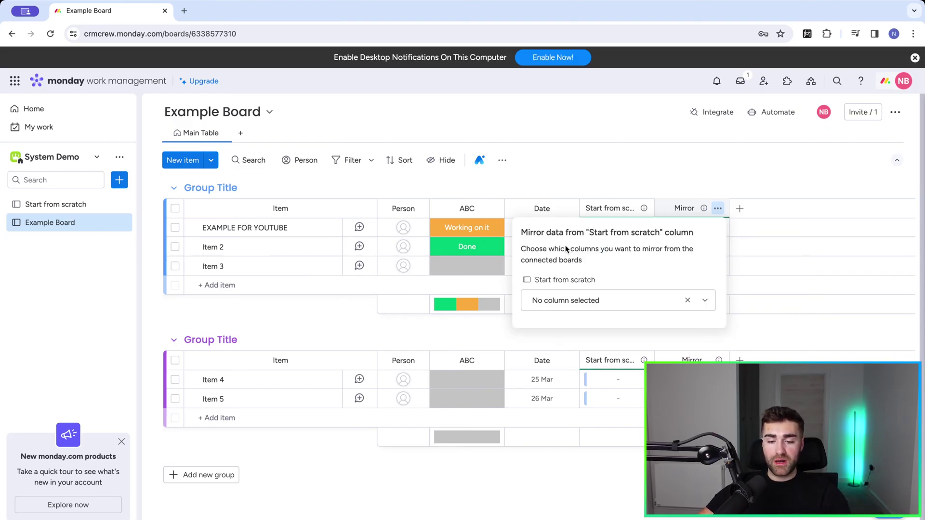
left_click(569, 300)
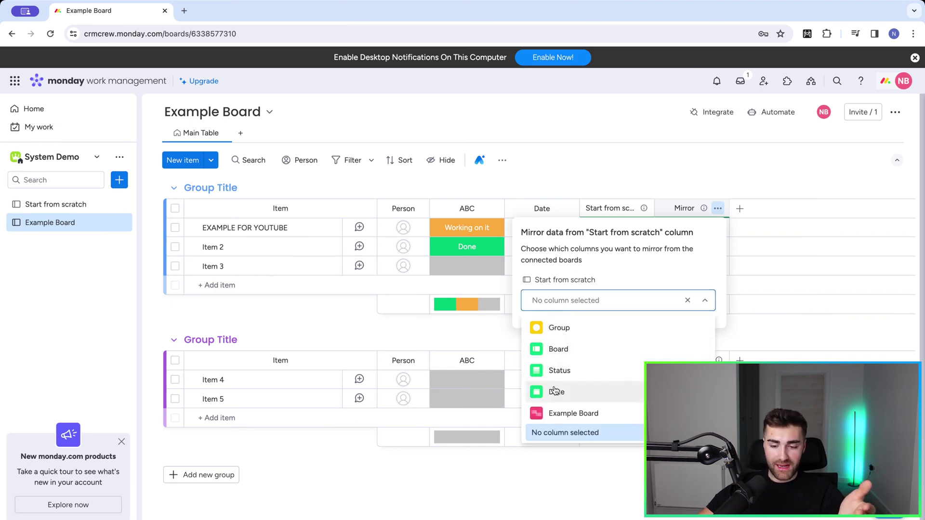
left_click(562, 369)
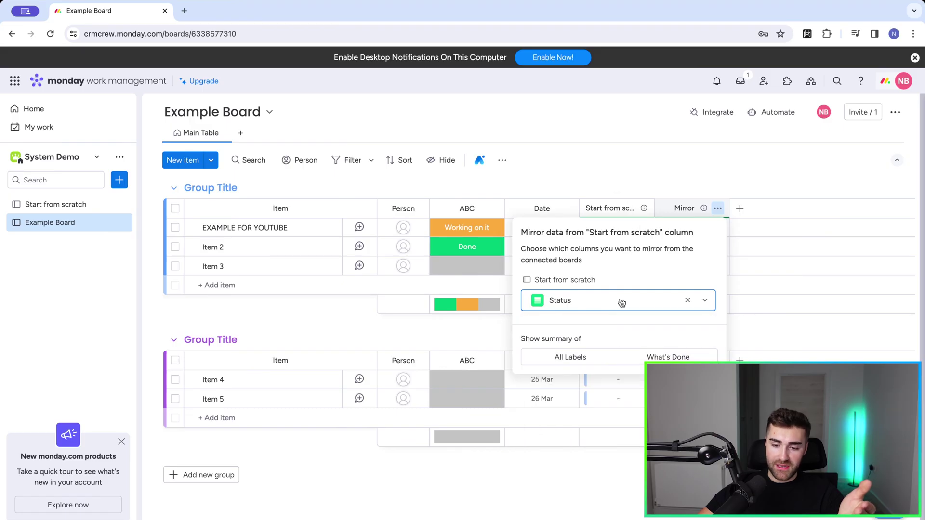
left_click(554, 363)
Step: Change the first Start from scratch item's Status to Example #1, then return to Example Board
left_click(554, 201)
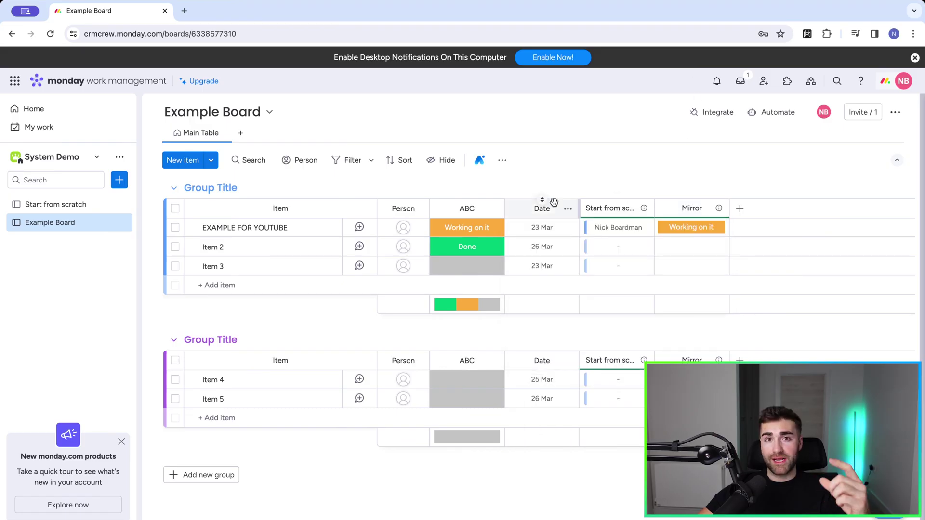
left_click(36, 207)
left_click(400, 228)
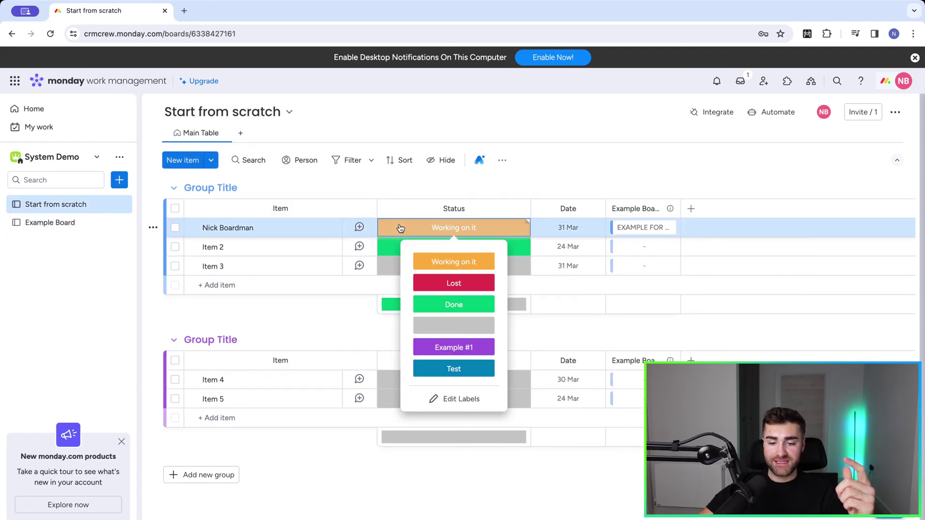
left_click(450, 348)
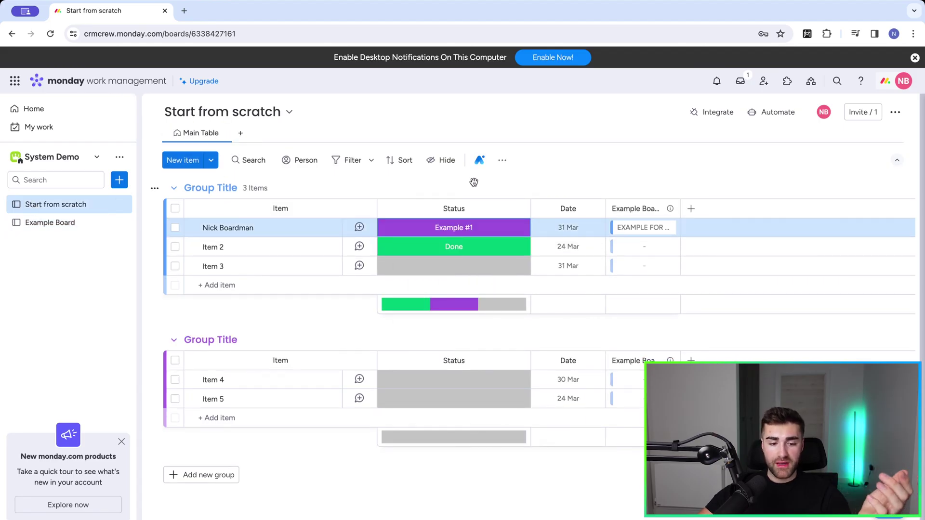
left_click(50, 223)
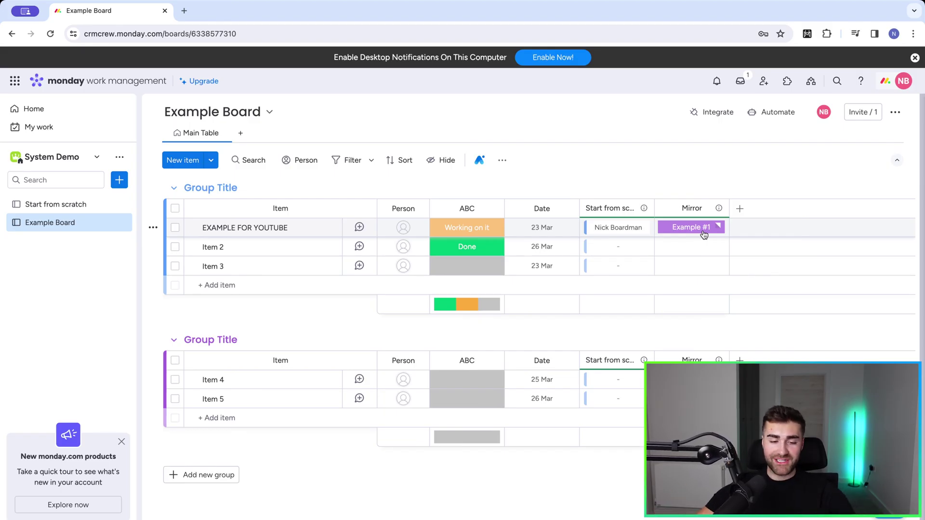
Step: Add a Mirror column on Start from scratch pulling Example Board's ABC column
left_click(80, 203)
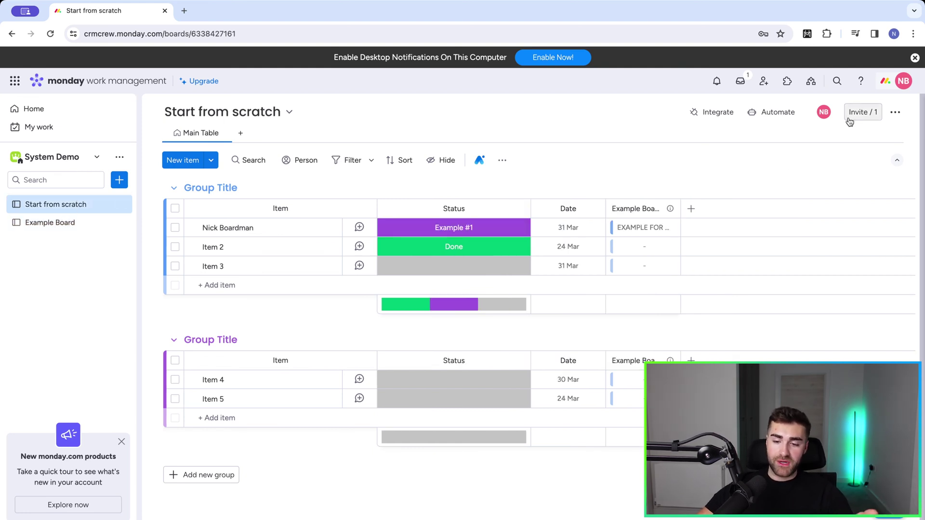
left_click(691, 209)
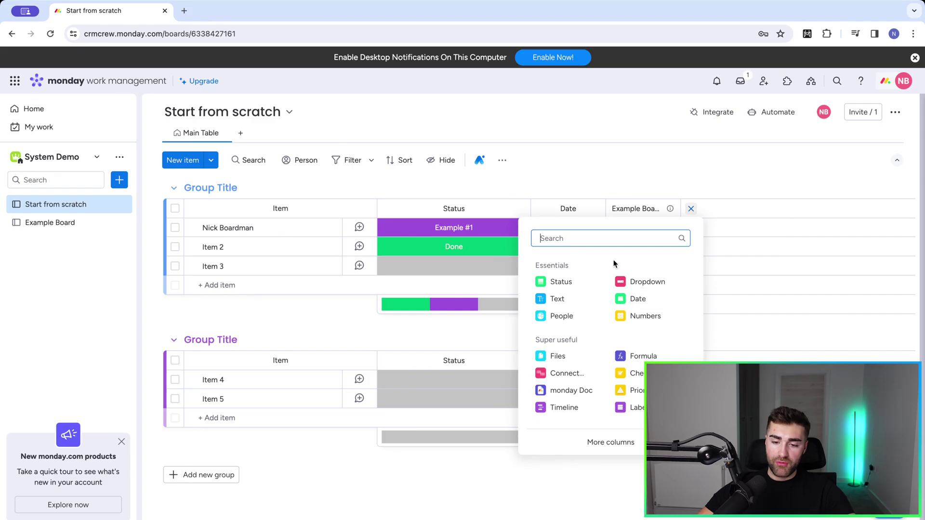
type("mirror")
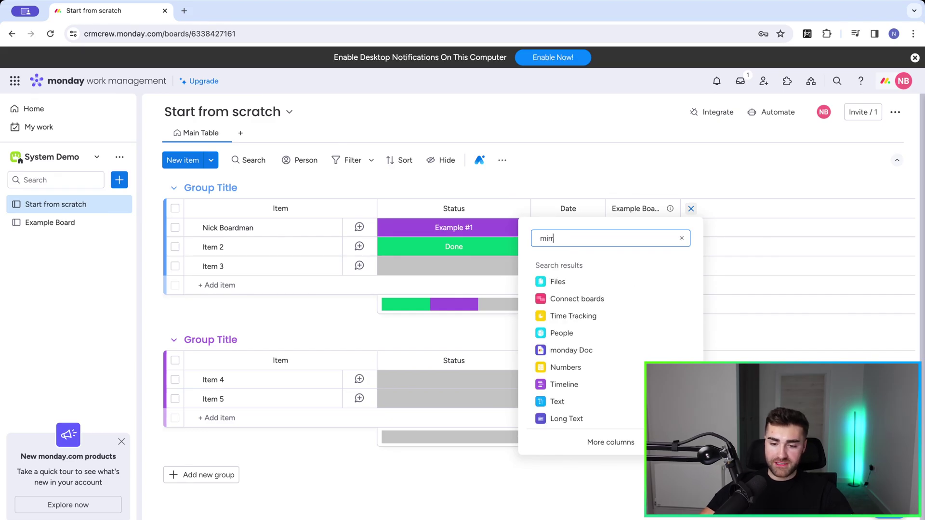
left_click(555, 282)
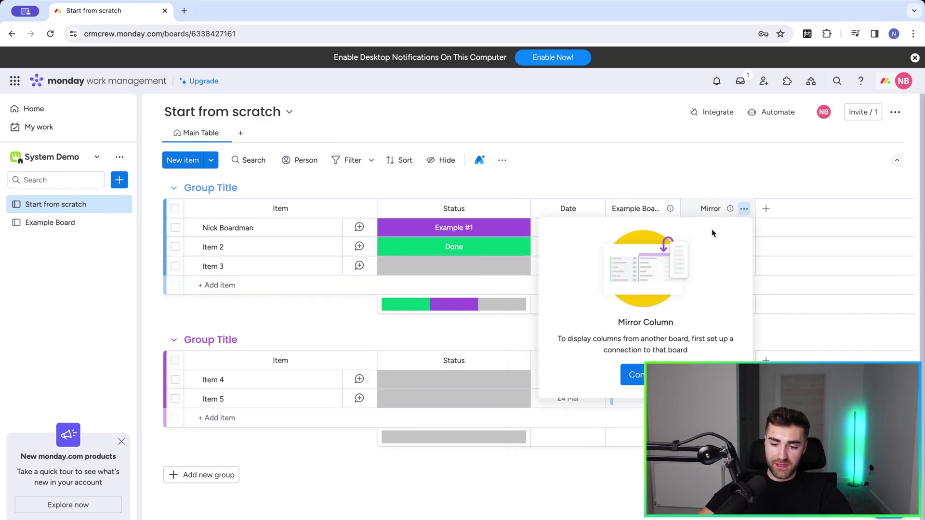
left_click(642, 376)
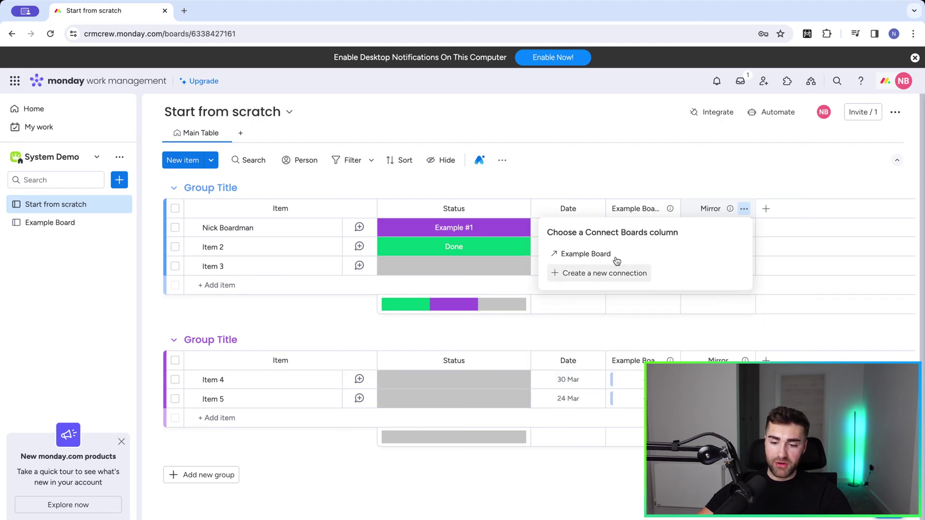
left_click(614, 254)
left_click(584, 300)
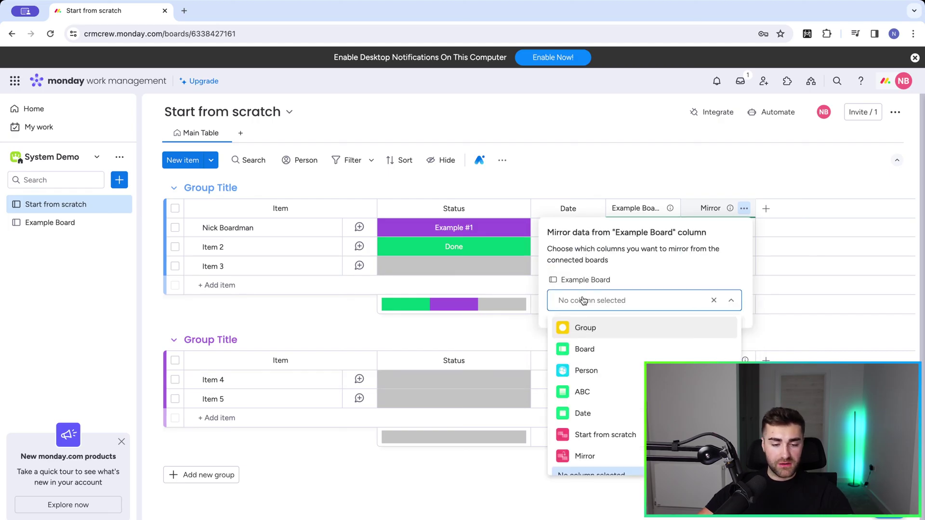
left_click(583, 392)
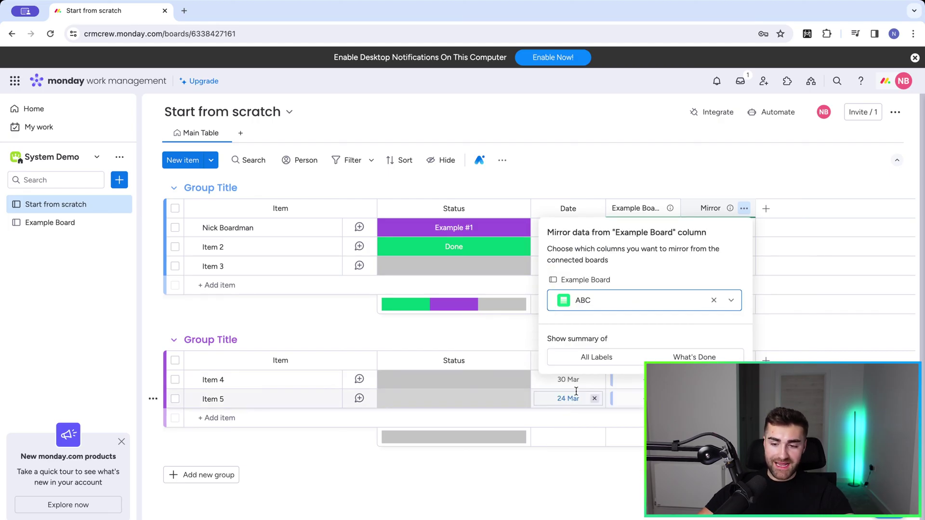
left_click(676, 183)
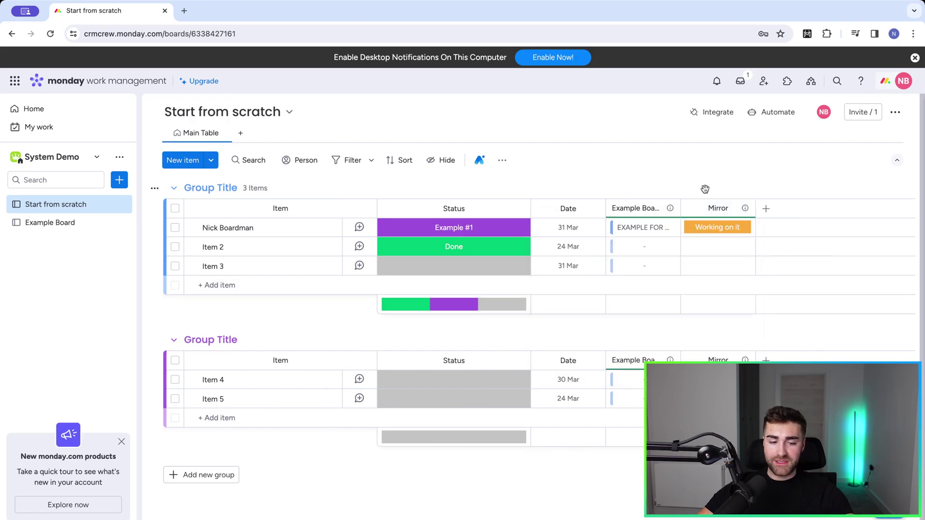
Step: Set Example Board's first item ABC status to Test, then check Start from scratch's Mirror column
left_click(72, 223)
left_click(467, 227)
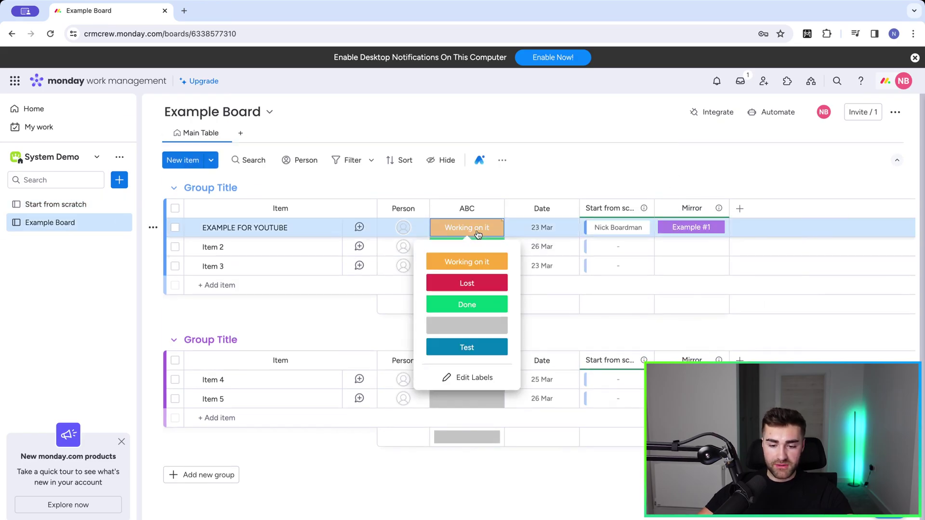
left_click(467, 346)
left_click(42, 205)
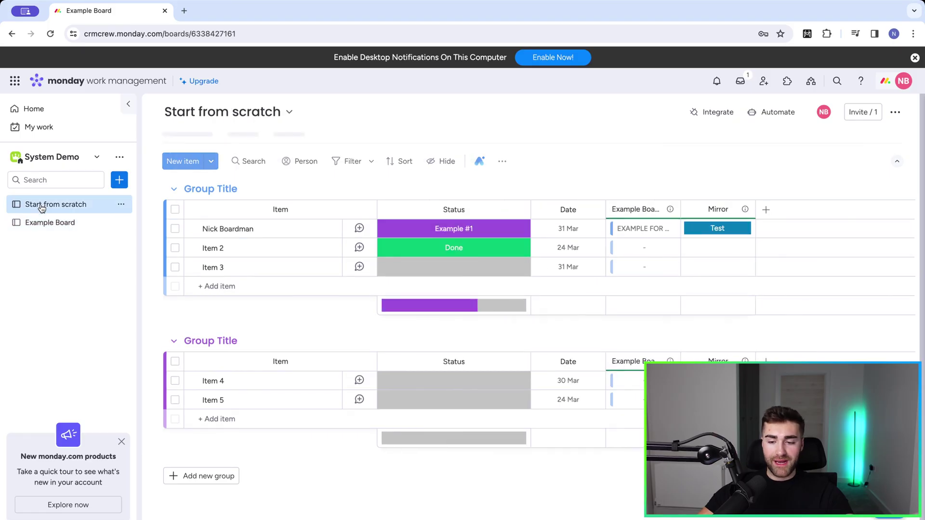